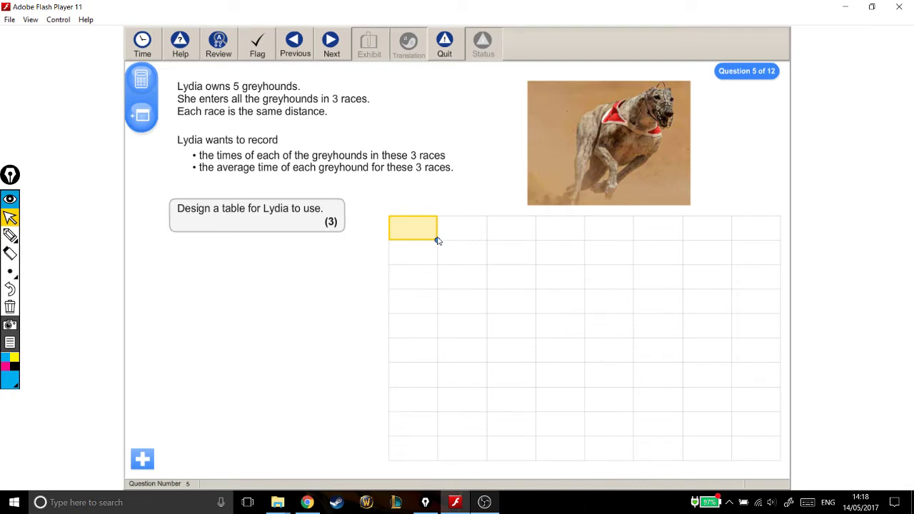
Step: Extend the table to four rows and fill its first column with Grayhounds, A, B and C
left_click_drag(437, 241, 436, 317)
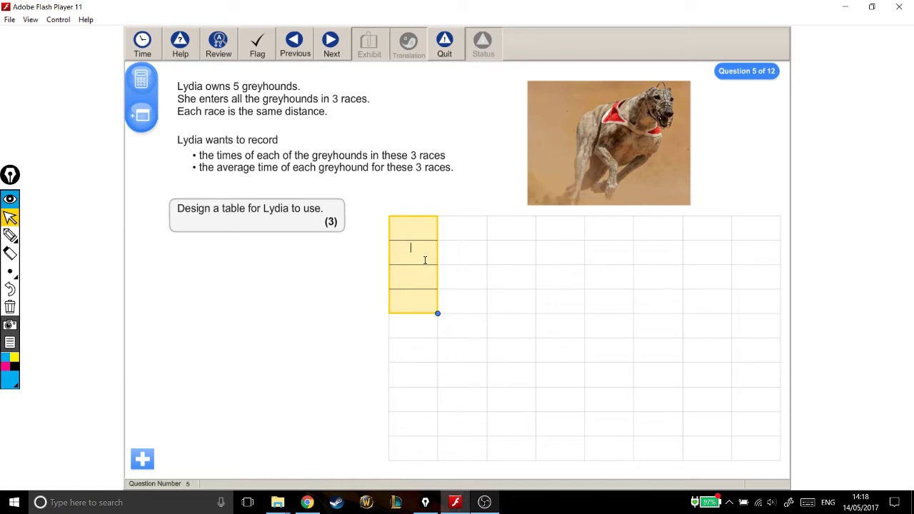
left_click(425, 260)
type("Grayhounds")
Step: Widen the table to all eight grid columns and head the second to fourth columns Race 1, Race 2 and Race 3
left_click_drag(437, 315, 781, 315)
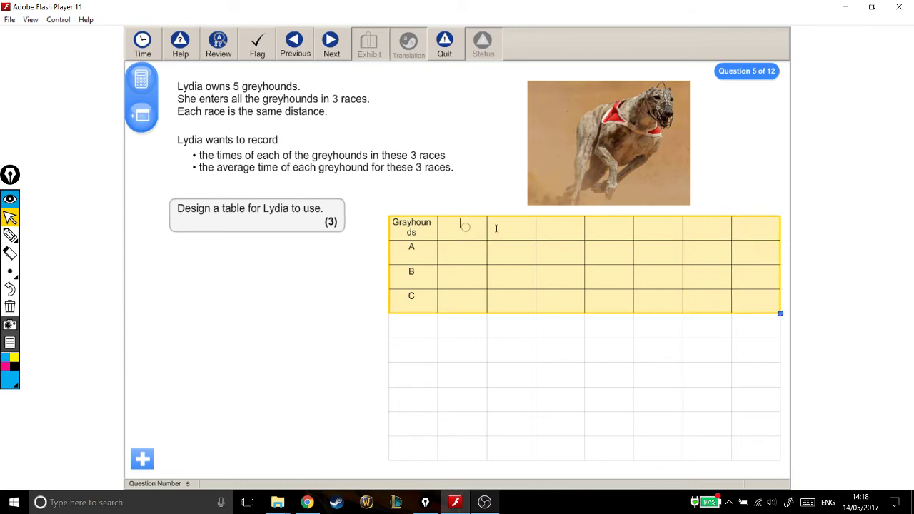
left_click(687, 227)
left_click(508, 227)
type("Race 1")
type("Race2")
type("Race 3")
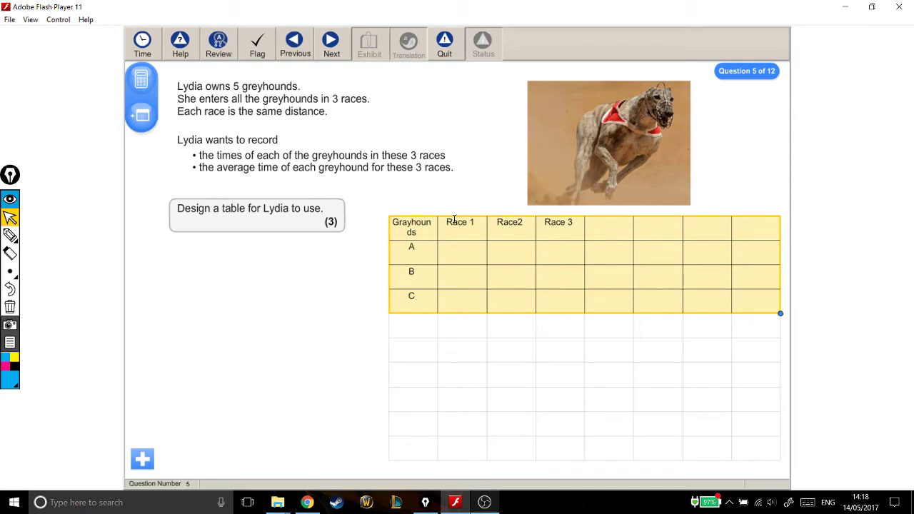
left_click(520, 225)
left_click(542, 249)
Step: Head the fifth column "Average tme" and shrink the table to five columns
left_click(602, 235)
type("Average")
type(" time")
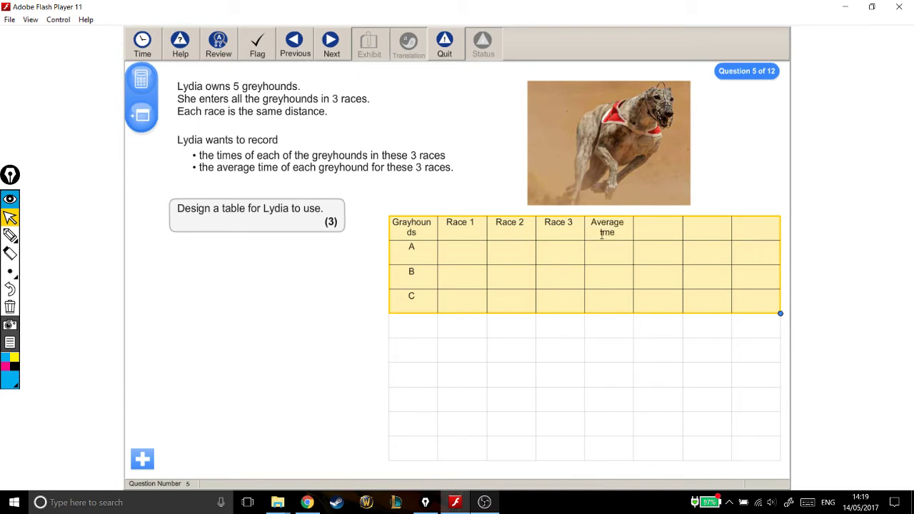
left_click(607, 277)
left_click_drag(781, 318, 634, 315)
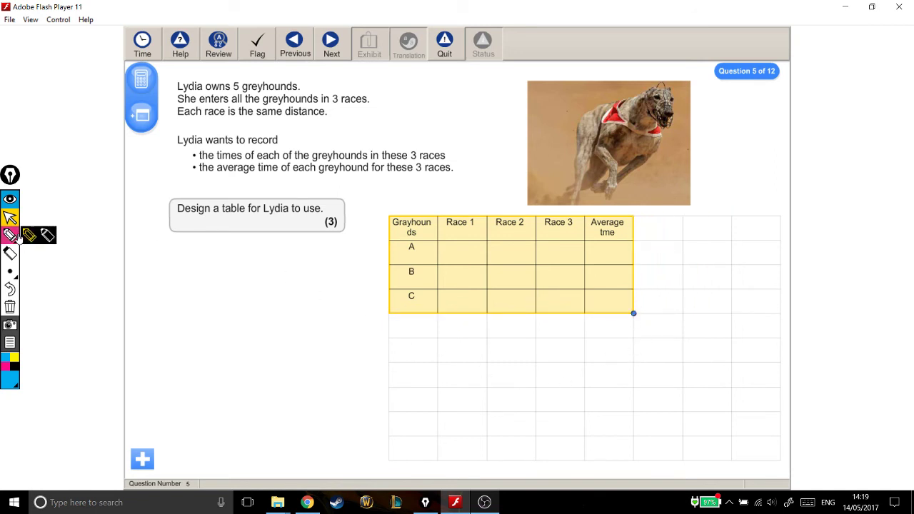
Step: Draw a pen tick beside the question line about entering all the greyhounds in 3 races
left_click(28, 235)
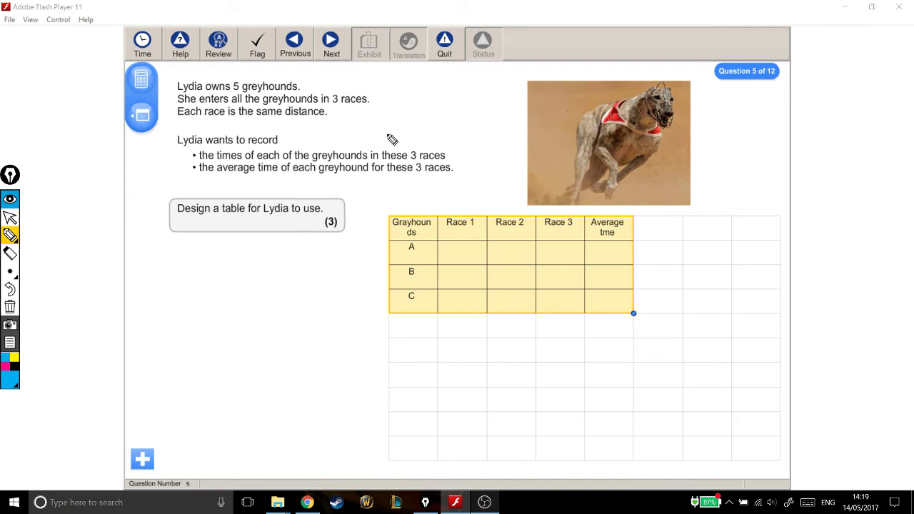
left_click_drag(374, 96, 402, 81)
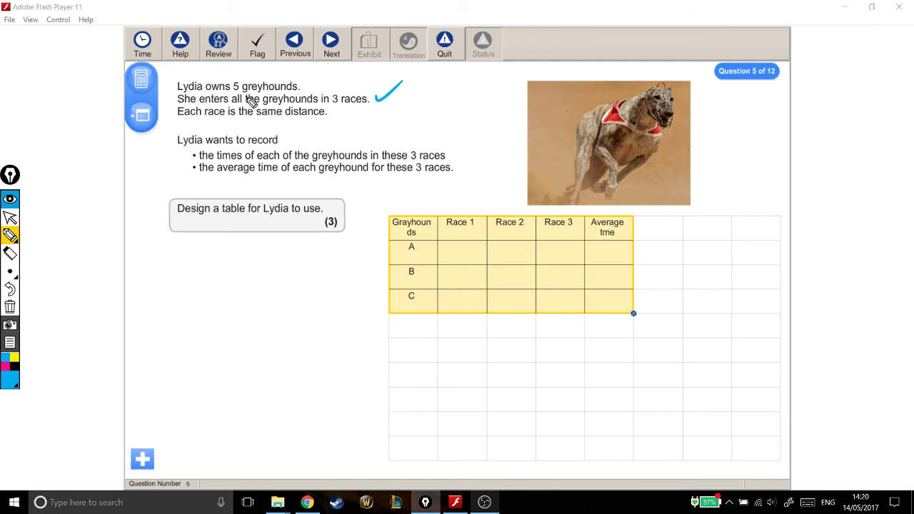
Step: Extend the table by two rows and label them D and E in the Grayhounds column
left_click(15, 218)
left_click_drag(635, 315, 635, 363)
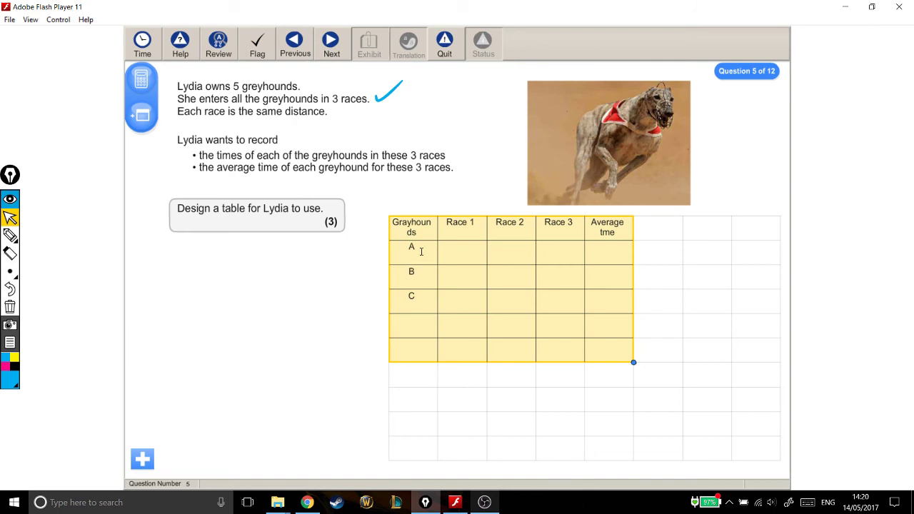
left_click(421, 293)
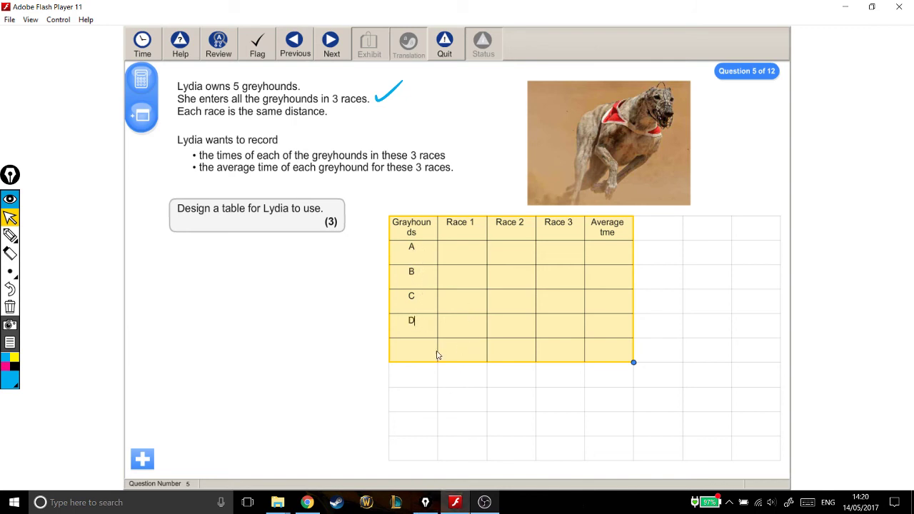
left_click(429, 353)
type("E")
Step: Draw a pen tick beside the line about owning 5 greyhounds and circle the Race 2 cell in row C
left_click(10, 236)
left_click_drag(307, 82, 329, 69)
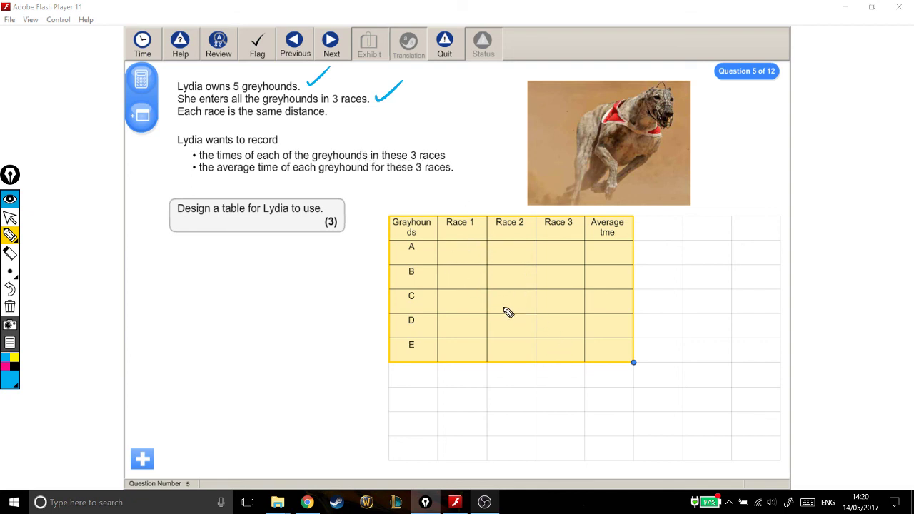
left_click_drag(518, 293, 517, 292)
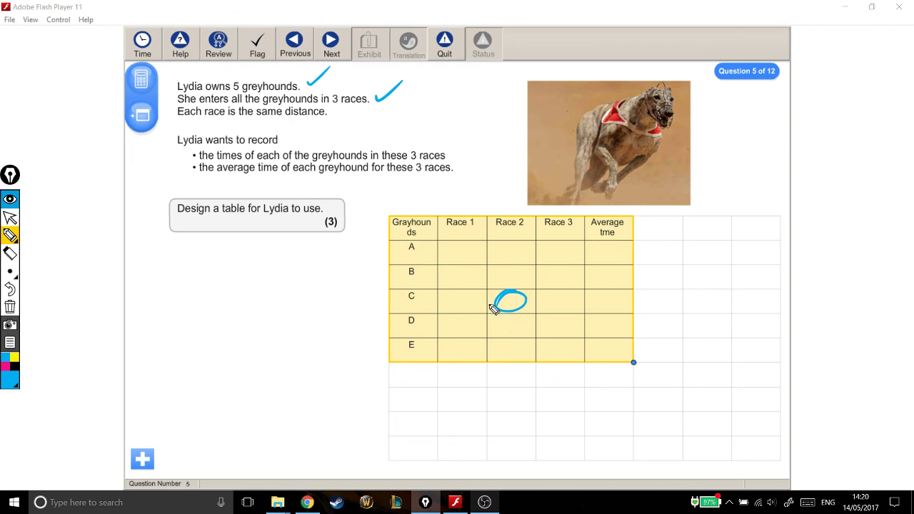